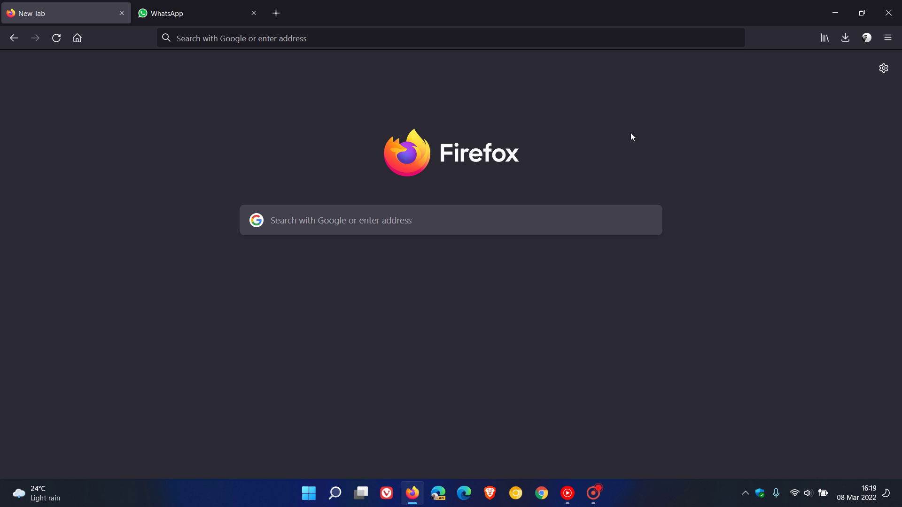
Download the WhatsApp for Windows installer from the WhatsApp tab, then return to New Tab
click(844, 42)
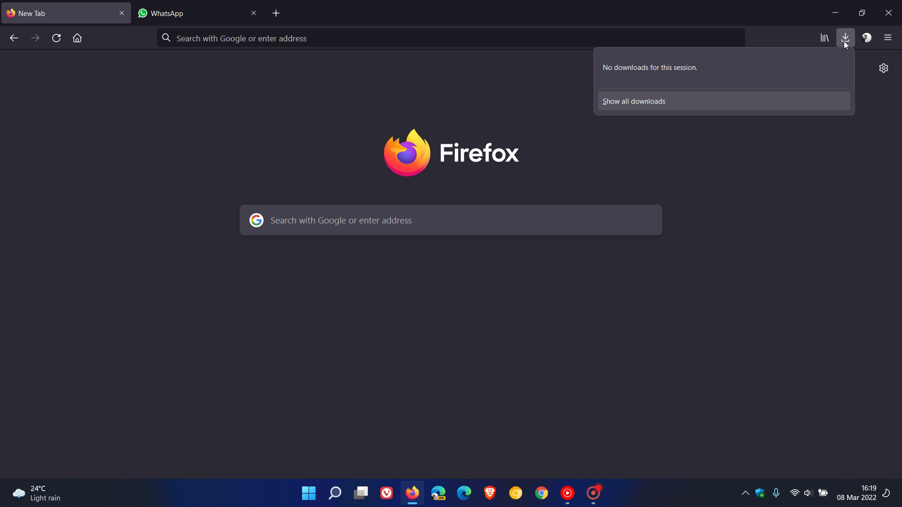
click(845, 41)
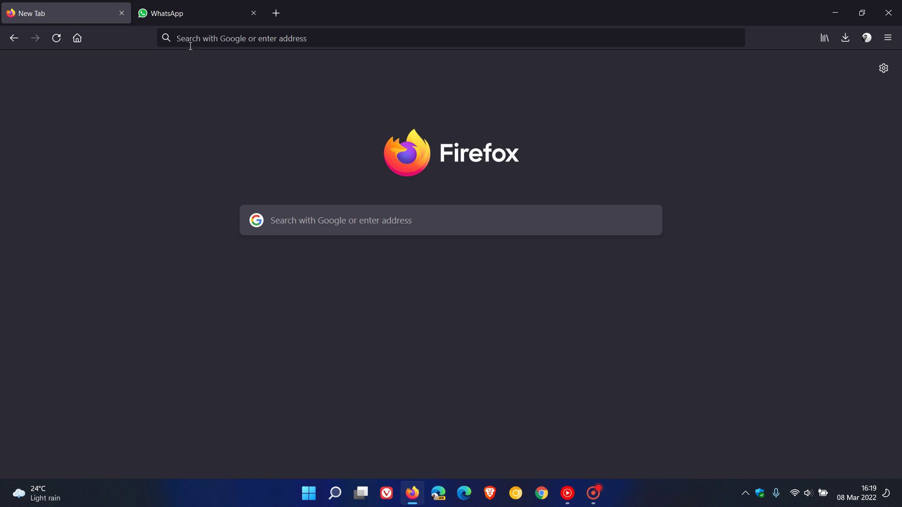
click(193, 13)
click(635, 454)
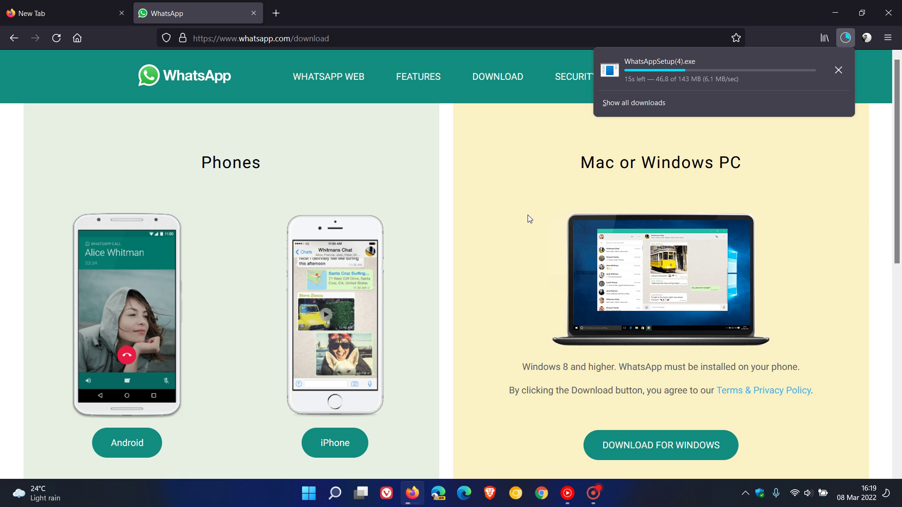
click(78, 20)
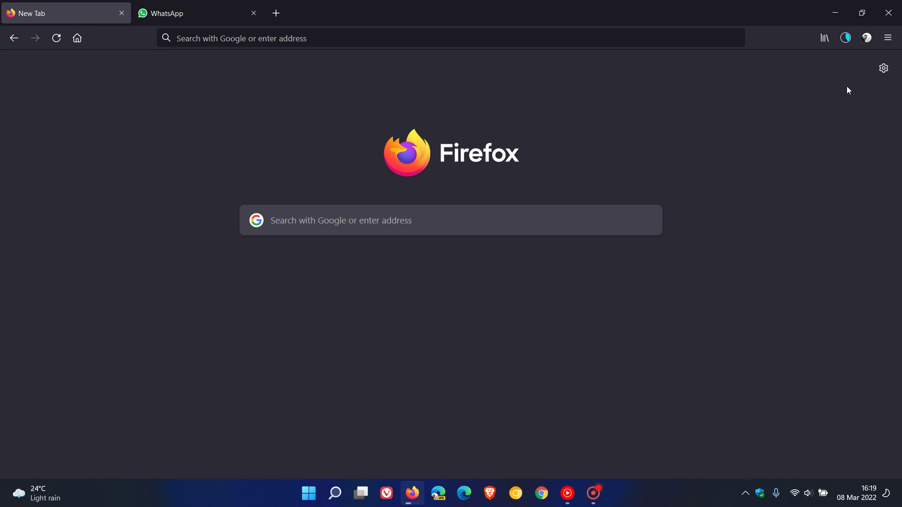
click(845, 37)
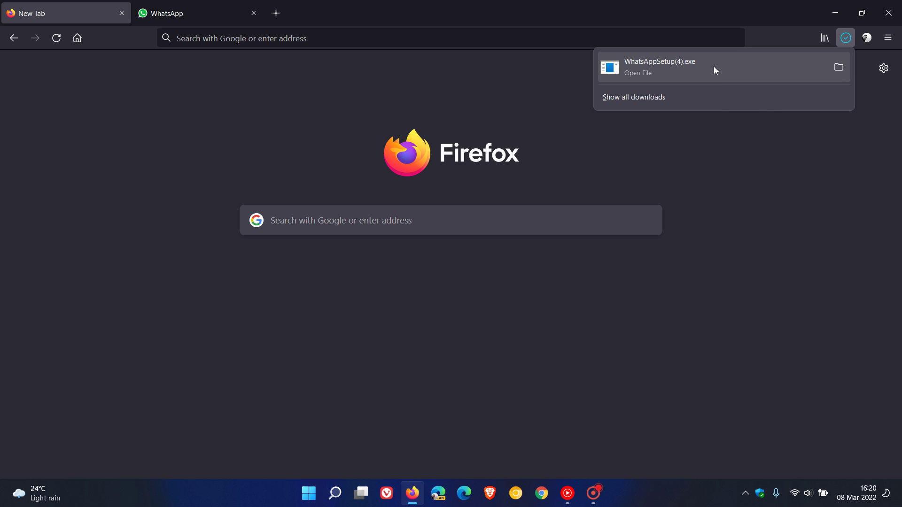
View the context options for the WhatsAppSetup(4).exe download, then dismiss the menu and downloads list
right_click(714, 66)
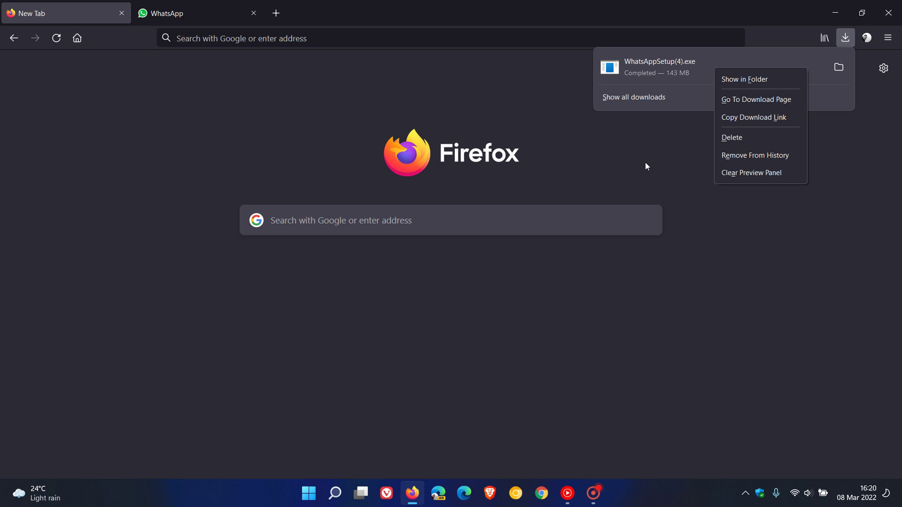
key(Escape)
key(Escape)
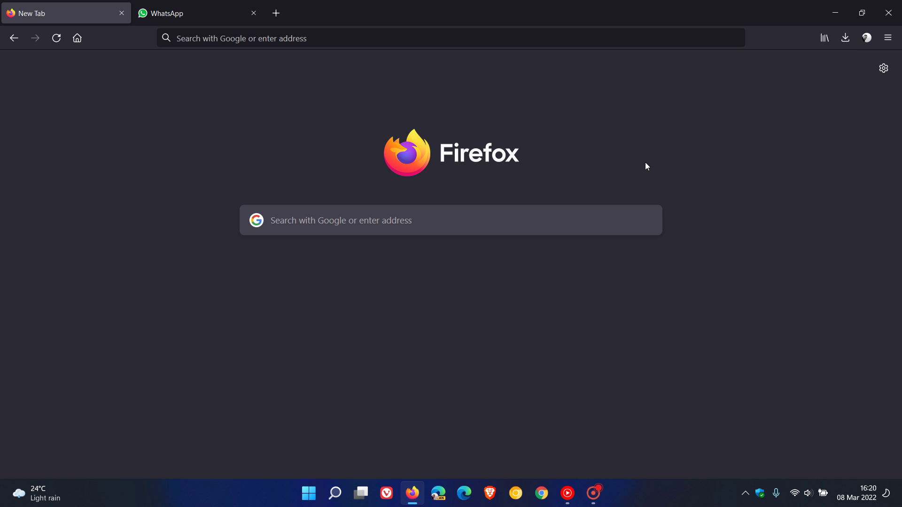
In General settings, set Downloads to 'Always ask you where to save files'
click(883, 68)
click(733, 221)
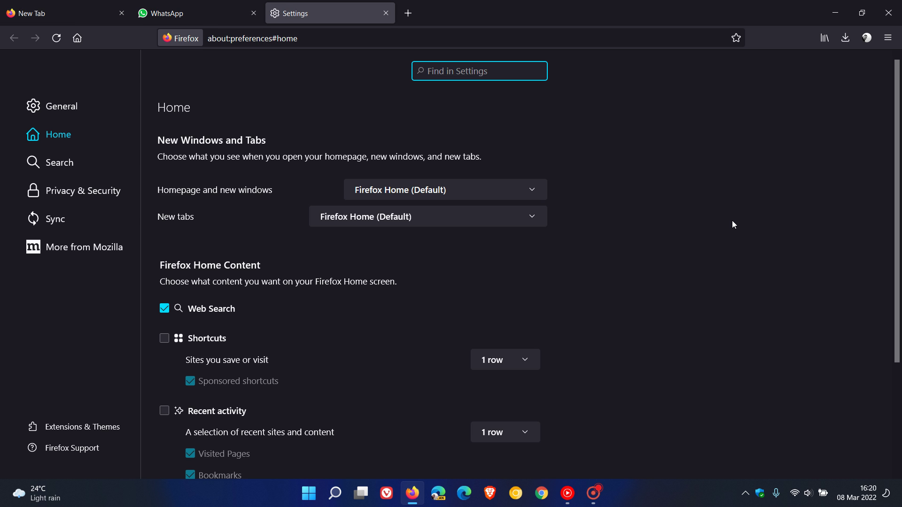
click(81, 103)
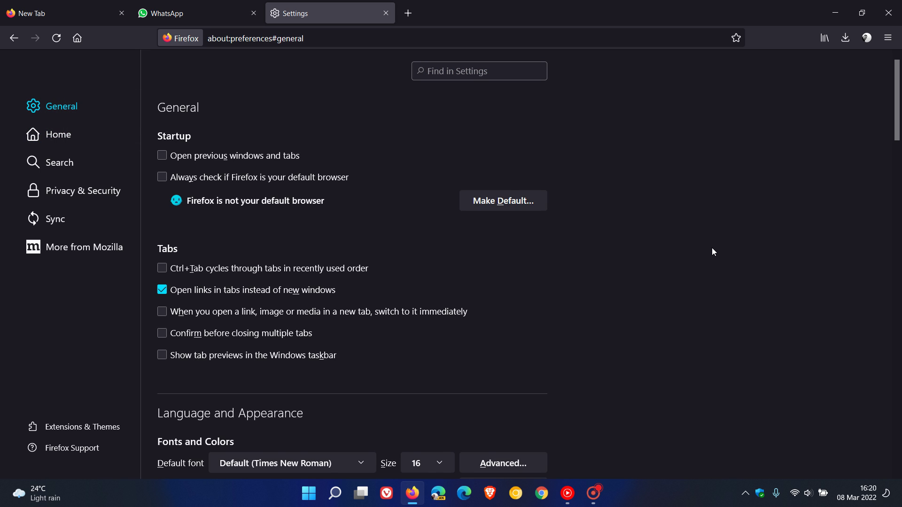
scroll(712, 252, down, 4)
scroll(711, 251, down, 4)
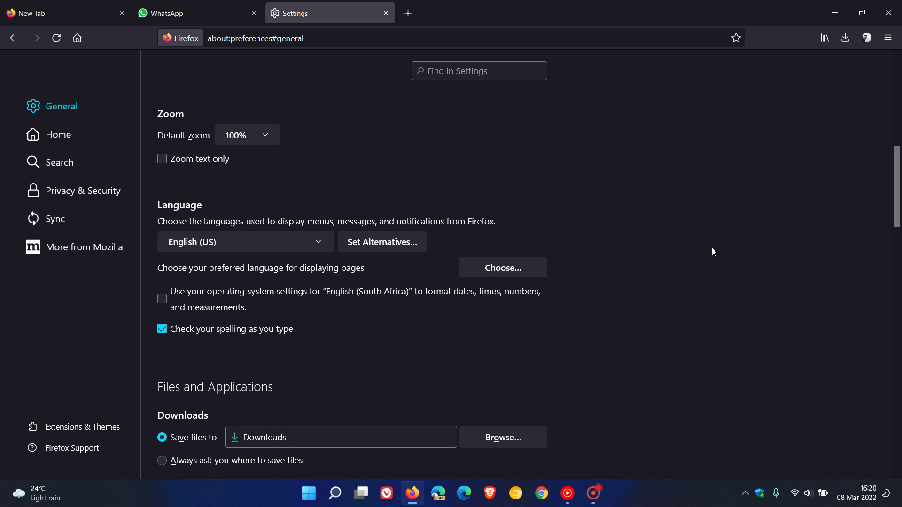
scroll(712, 252, down, 4)
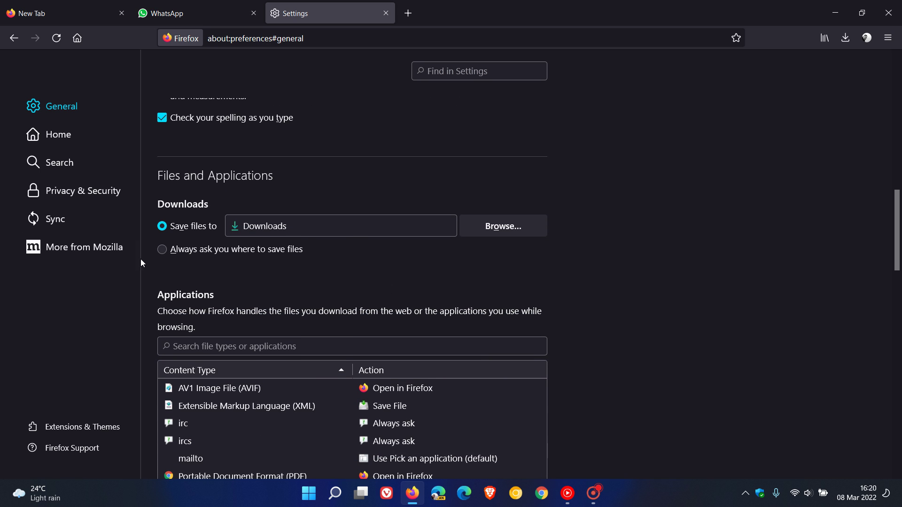
click(161, 250)
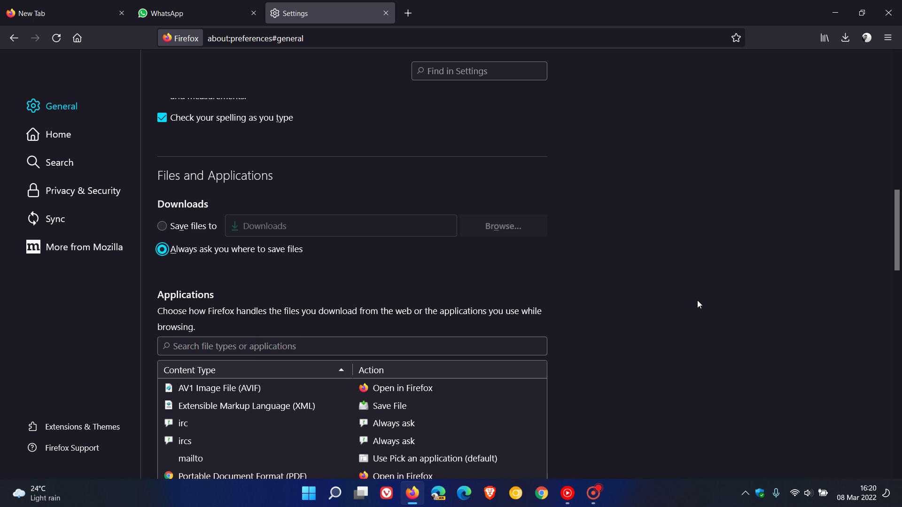
scroll(697, 303, down, 3)
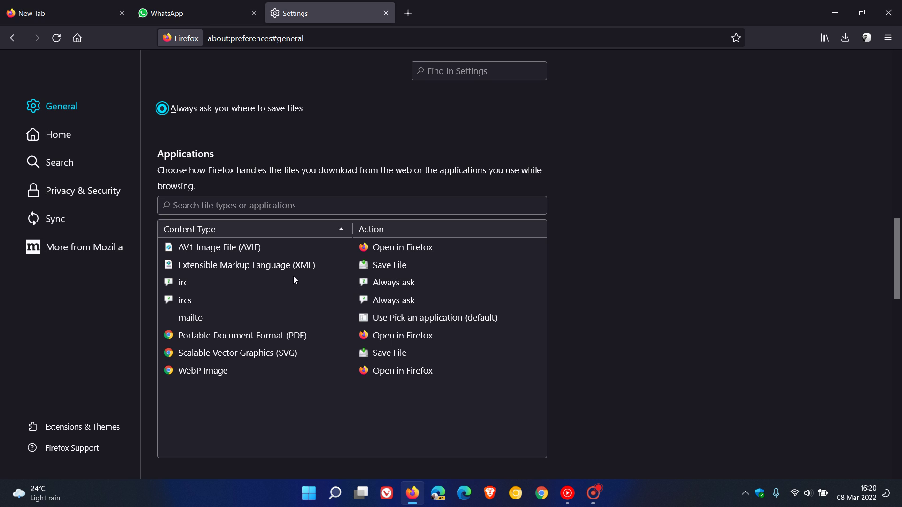
Check the Extensible Markup Language (XML) action choices and keep it set to Save File
click(390, 266)
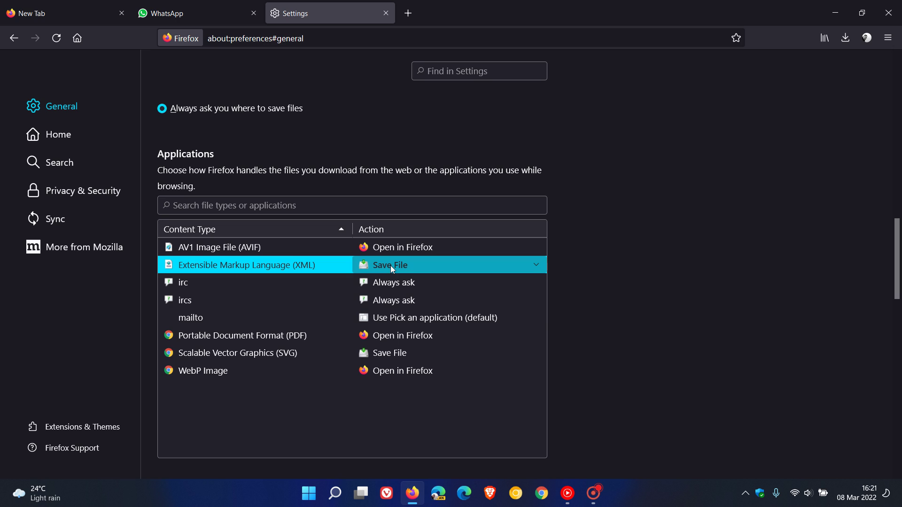
click(390, 266)
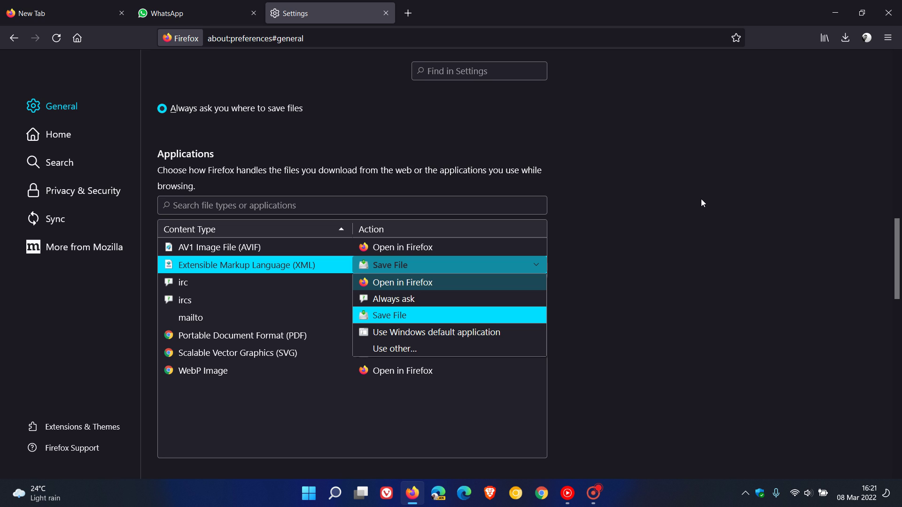
click(65, 168)
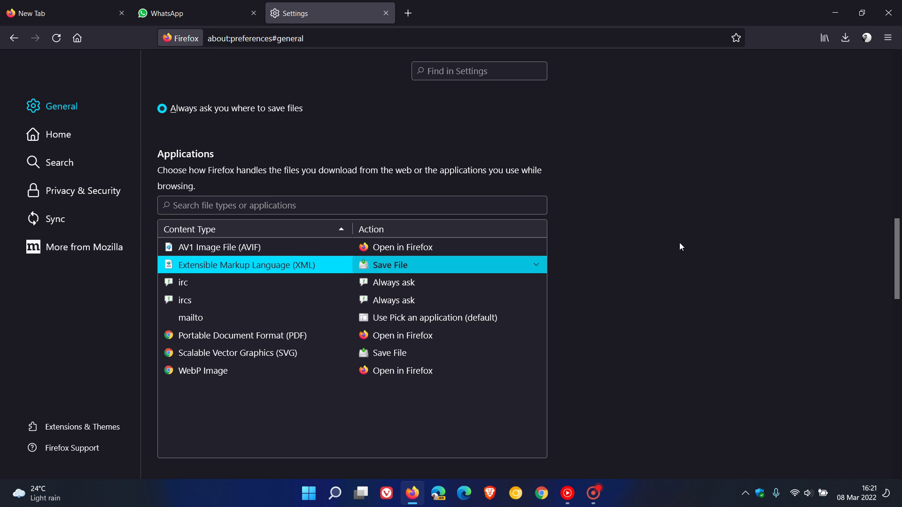
Browse the Search settings: Google default engine, search suggestions and search shortcuts list
click(92, 161)
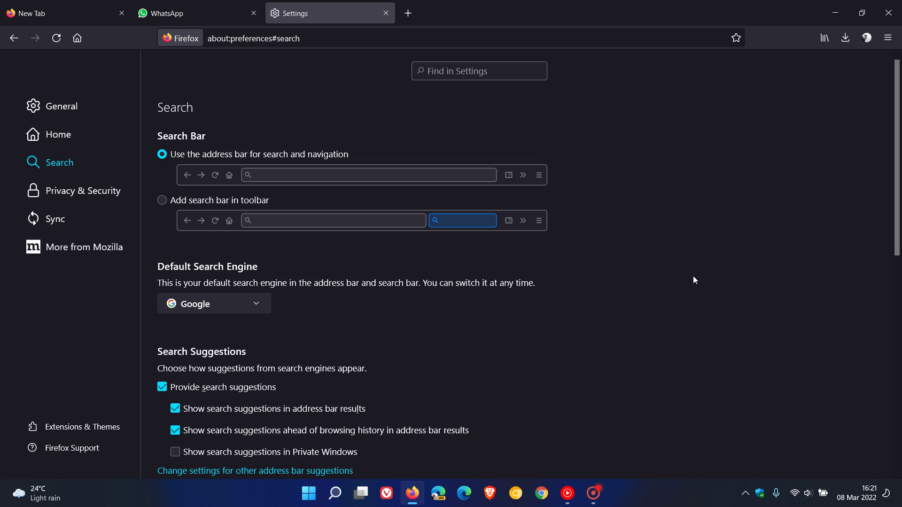
scroll(694, 279, down, 4)
scroll(694, 280, up, 3)
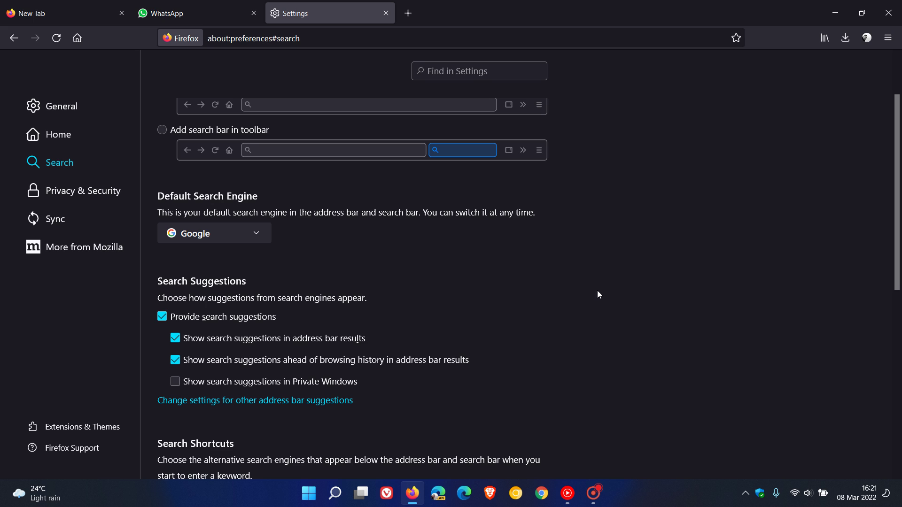
scroll(605, 278, down, 5)
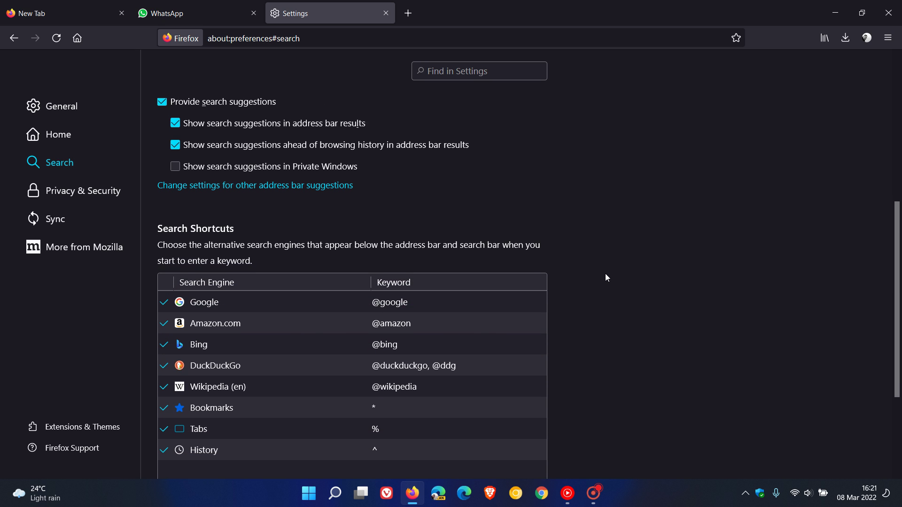
scroll(605, 278, down, 2)
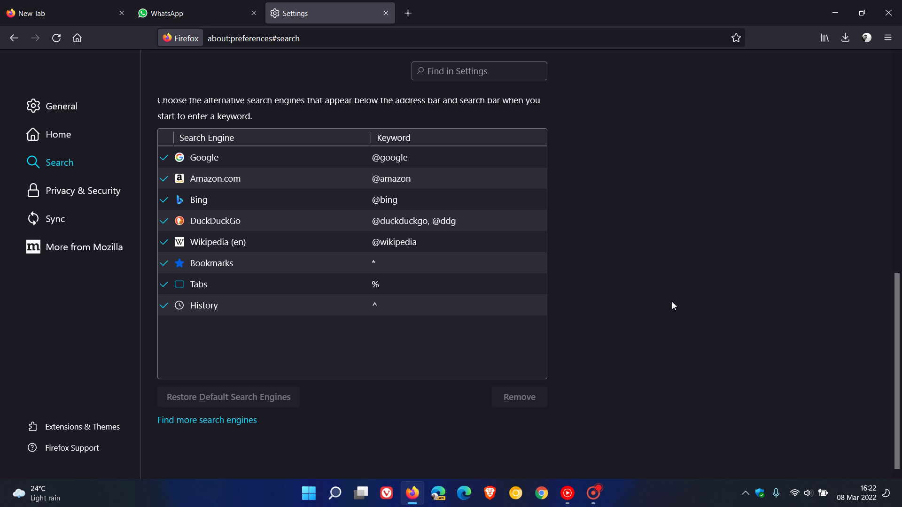
scroll(671, 302, up, 7)
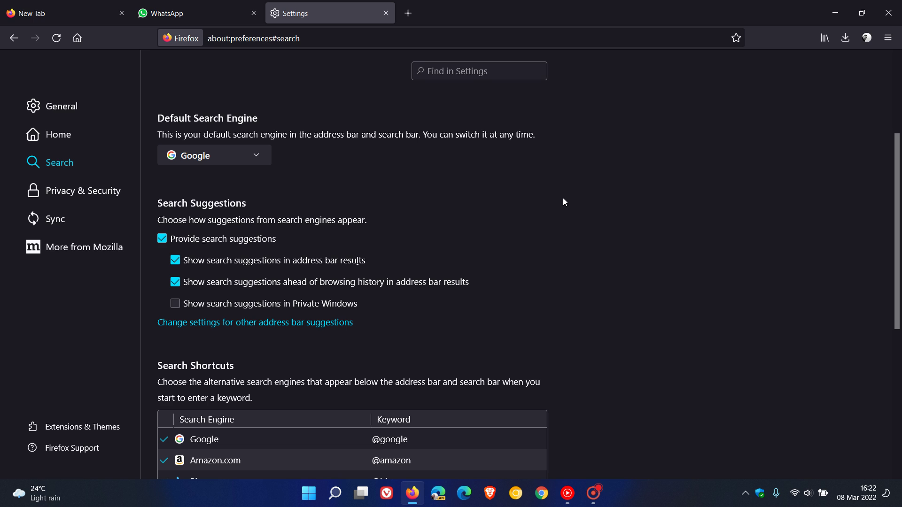
Close the Settings and WhatsApp tabs and the new tab customization panel
click(386, 14)
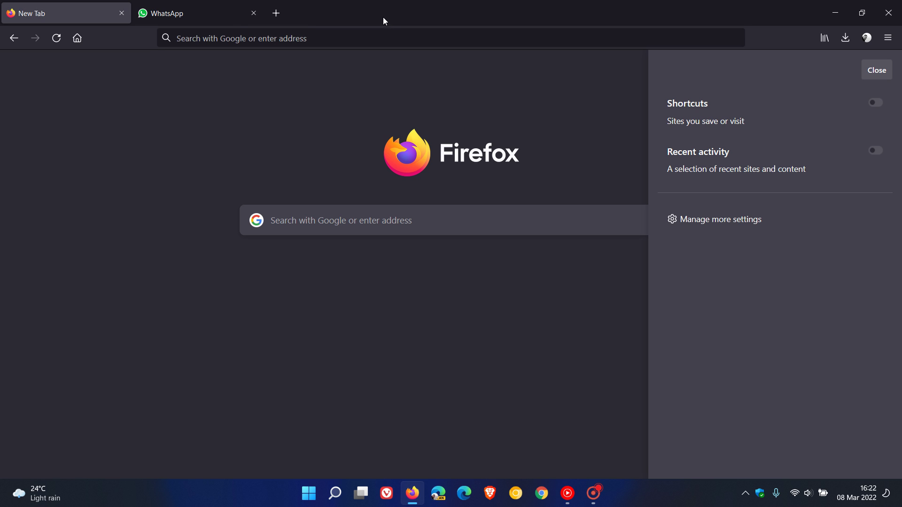
click(254, 13)
click(545, 98)
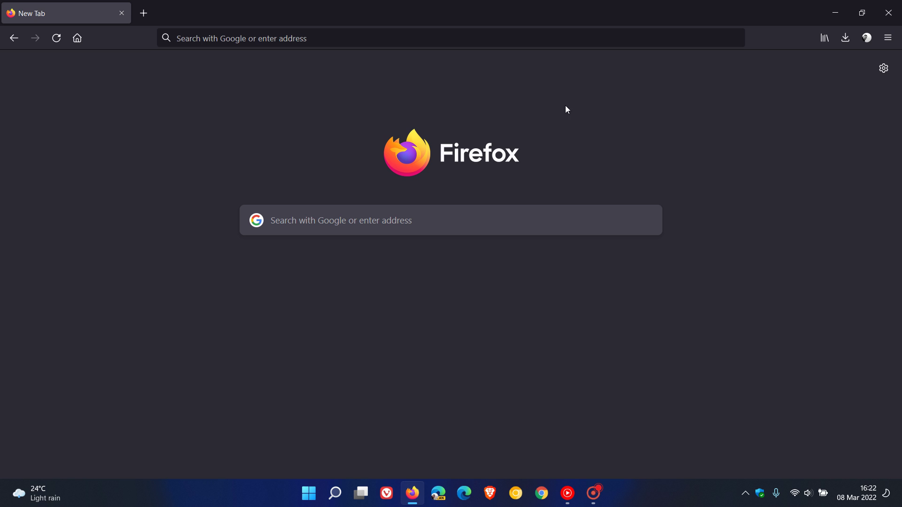
Confirm Firefox 98.0 (64-bit) is up to date via Help > About Firefox, and open What's new
click(891, 40)
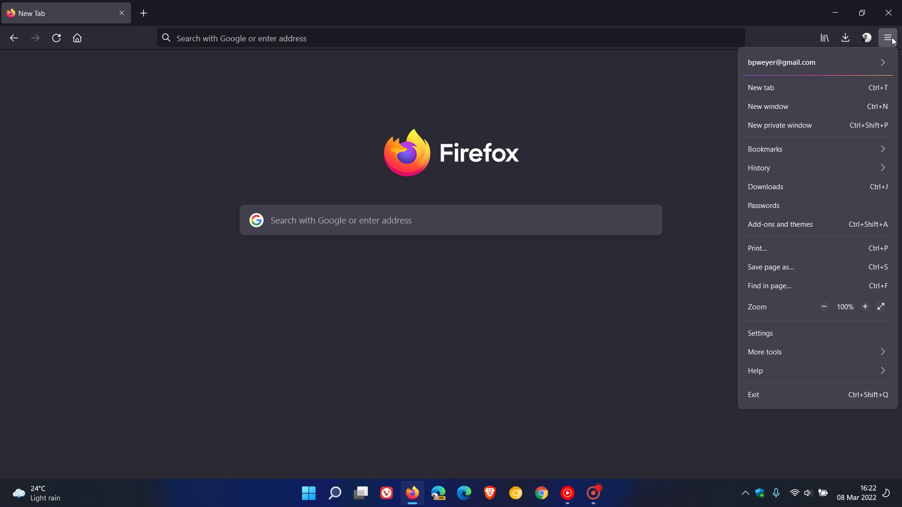
click(806, 376)
click(796, 183)
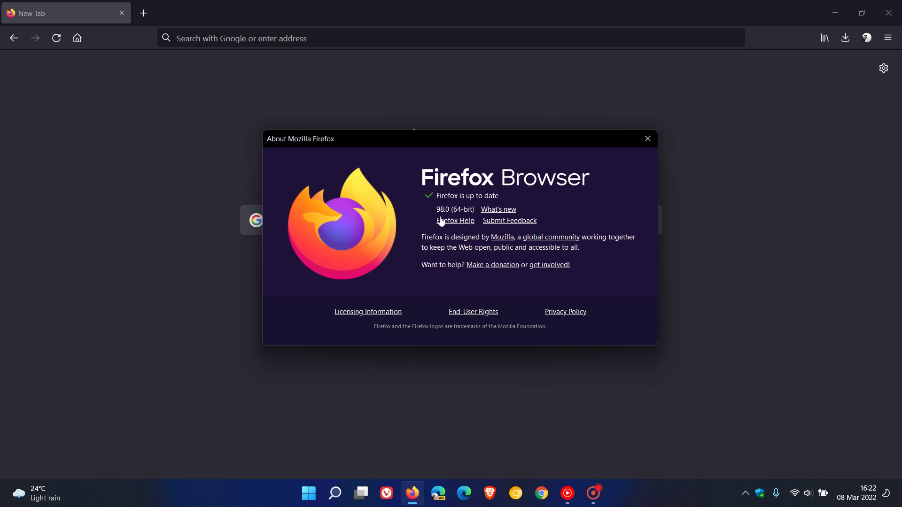
click(502, 210)
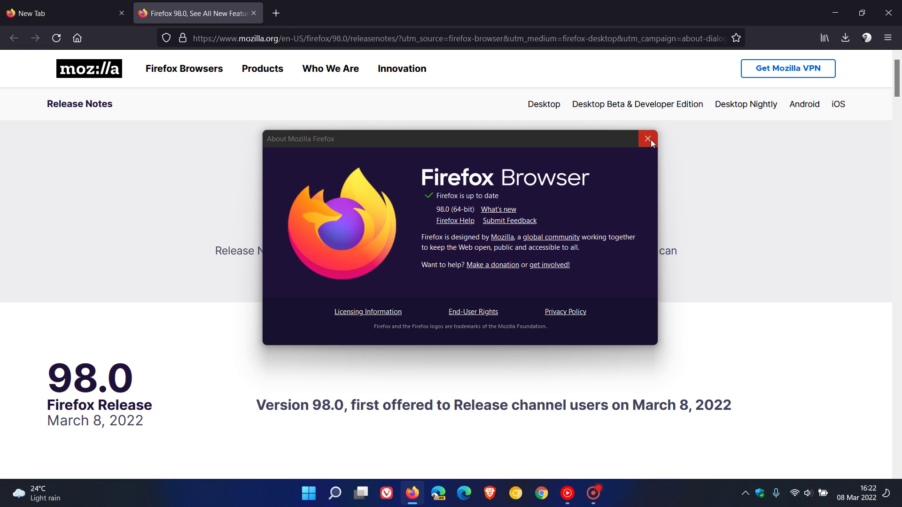
Close the About window and read the 98.0 release notes down to the Fixed section
click(648, 140)
scroll(252, 308, down, 2)
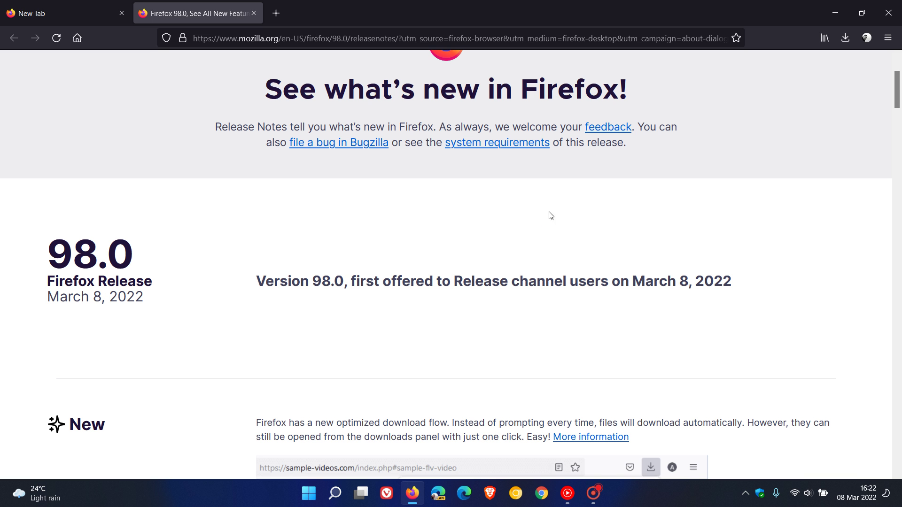
scroll(555, 214, down, 2)
scroll(556, 212, down, 3)
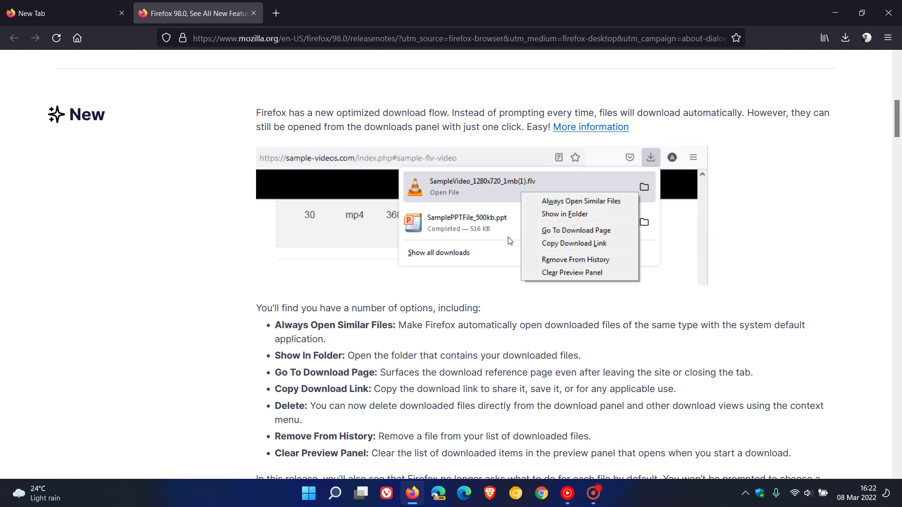
scroll(543, 240, down, 5)
scroll(545, 231, down, 4)
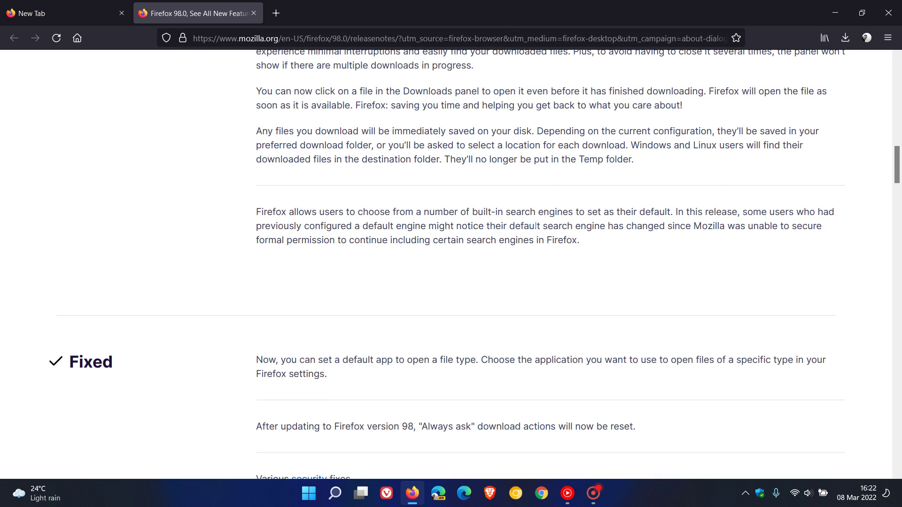
scroll(535, 256, down, 1)
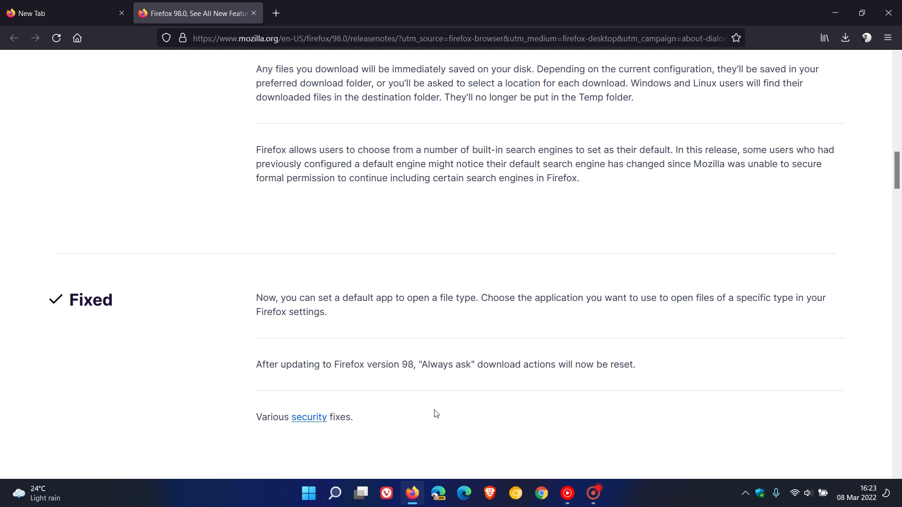
Open Security Advisory 2022-10 and read the Firefox 98 vulnerabilities, such as CVE-2022-26383
click(306, 420)
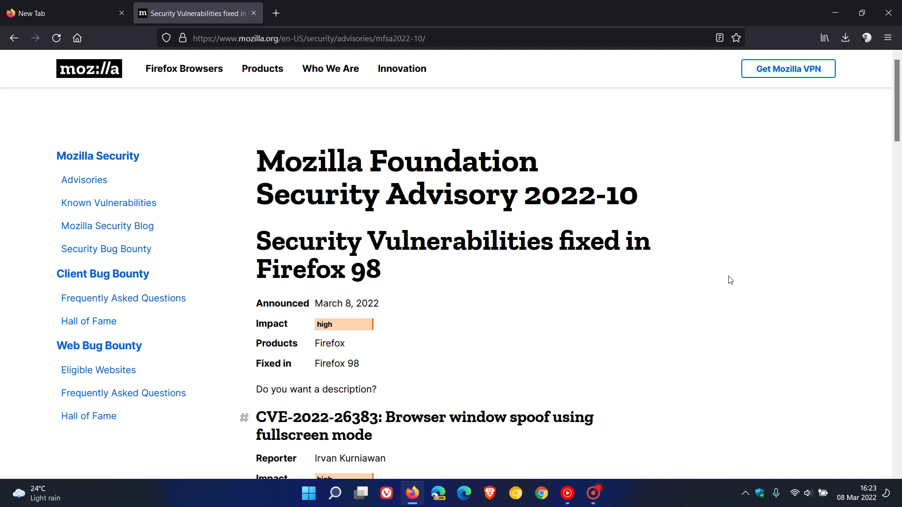
scroll(737, 276, down, 1)
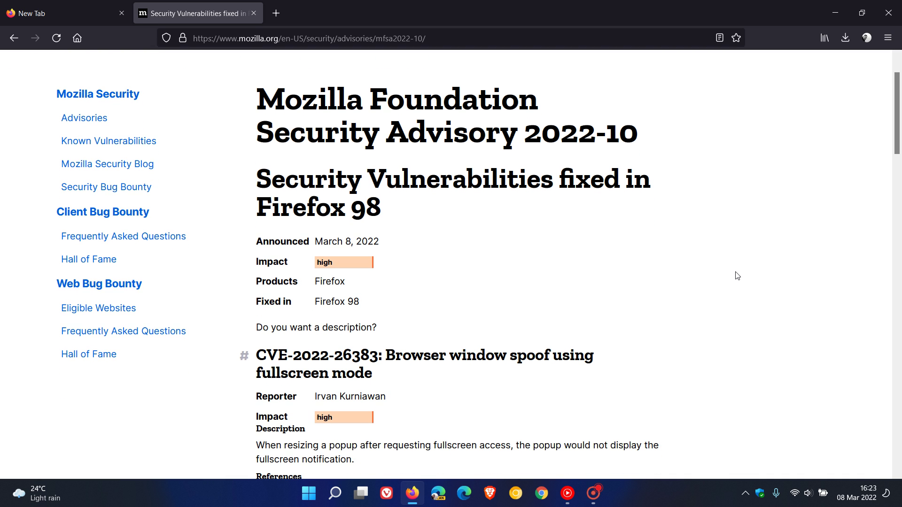
scroll(736, 276, down, 1)
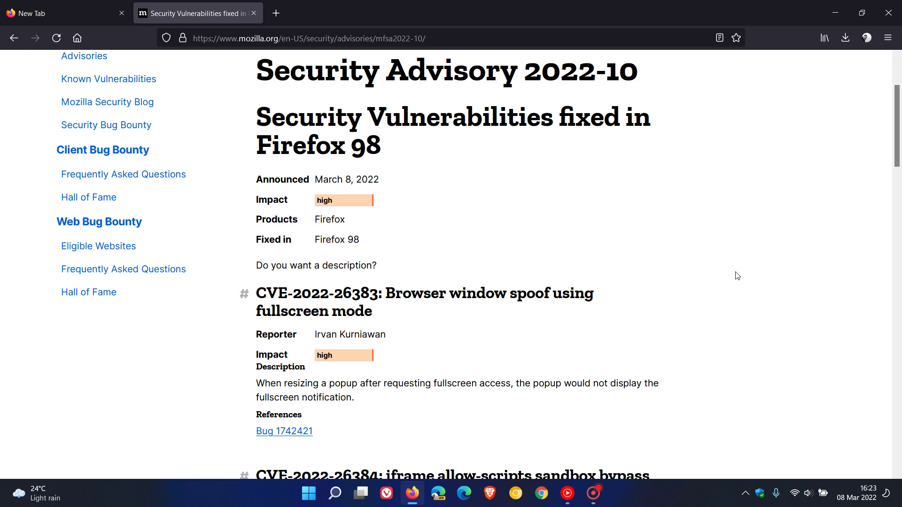
scroll(736, 275, down, 6)
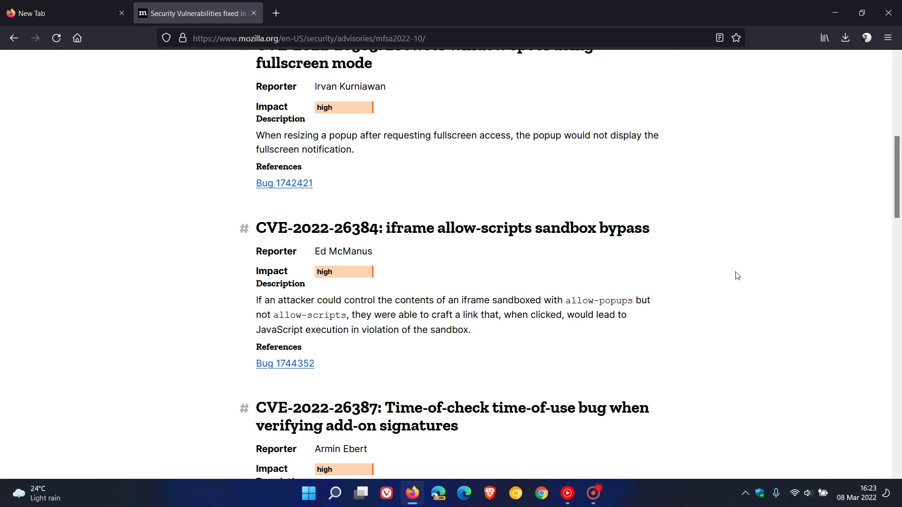
scroll(737, 275, down, 3)
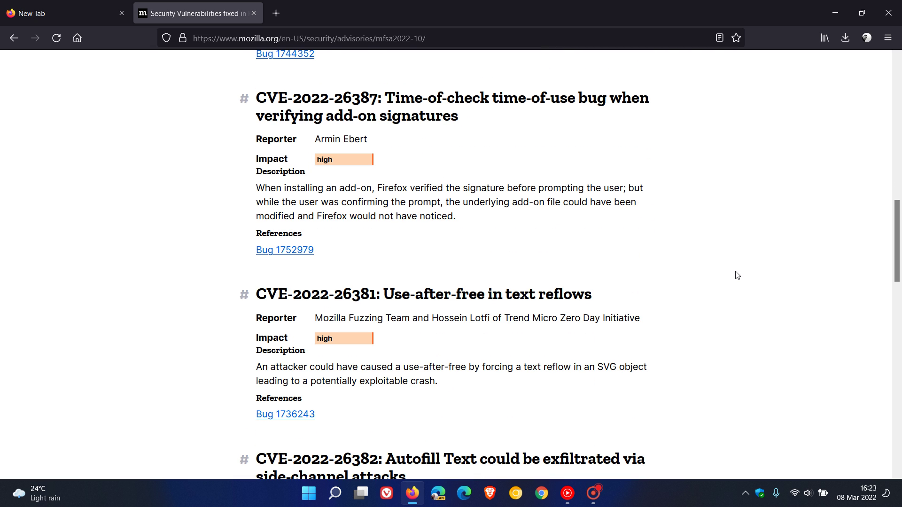
scroll(737, 275, down, 3)
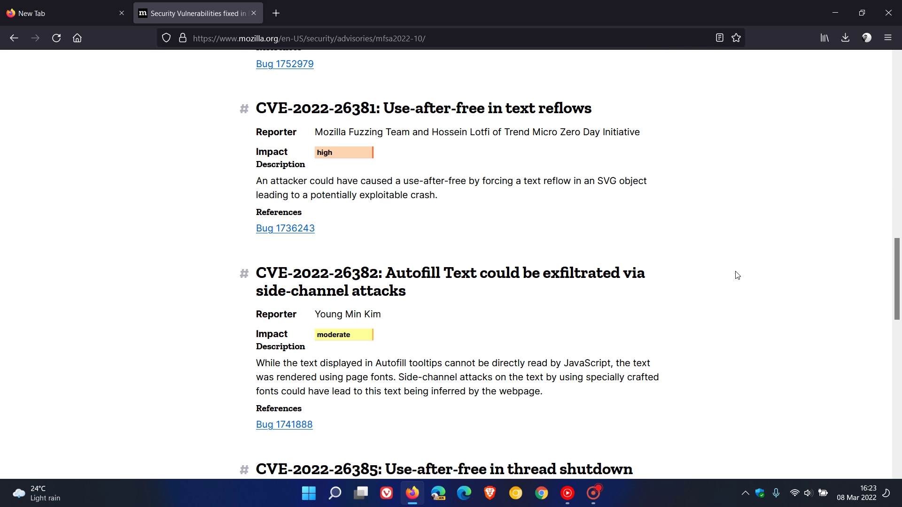
scroll(737, 276, down, 7)
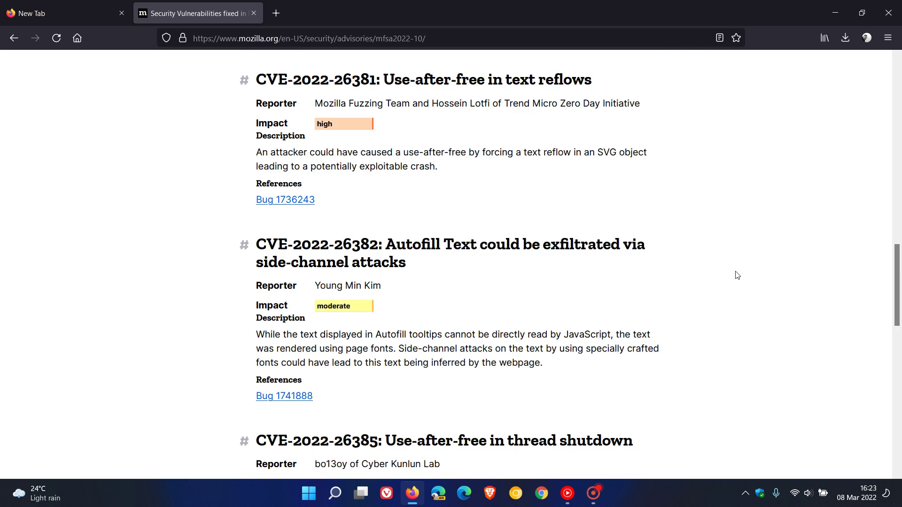
scroll(737, 276, up, 8)
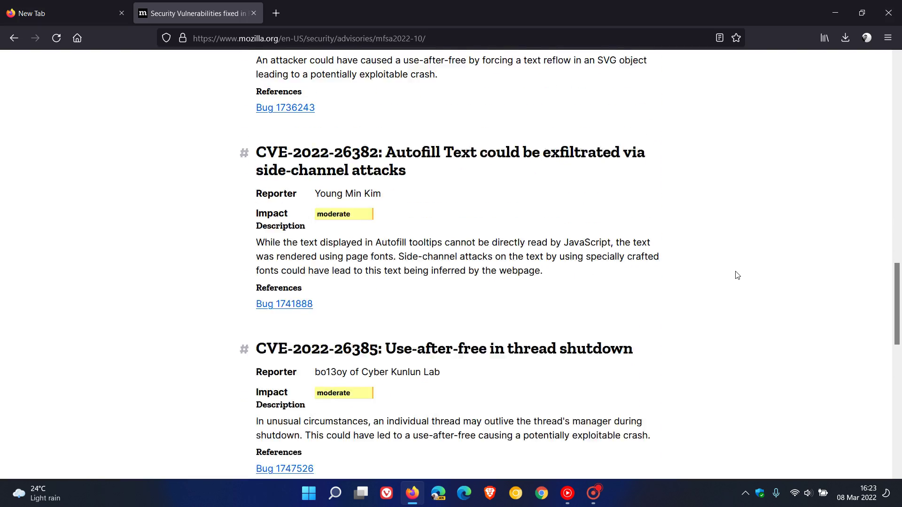
scroll(737, 275, up, 2)
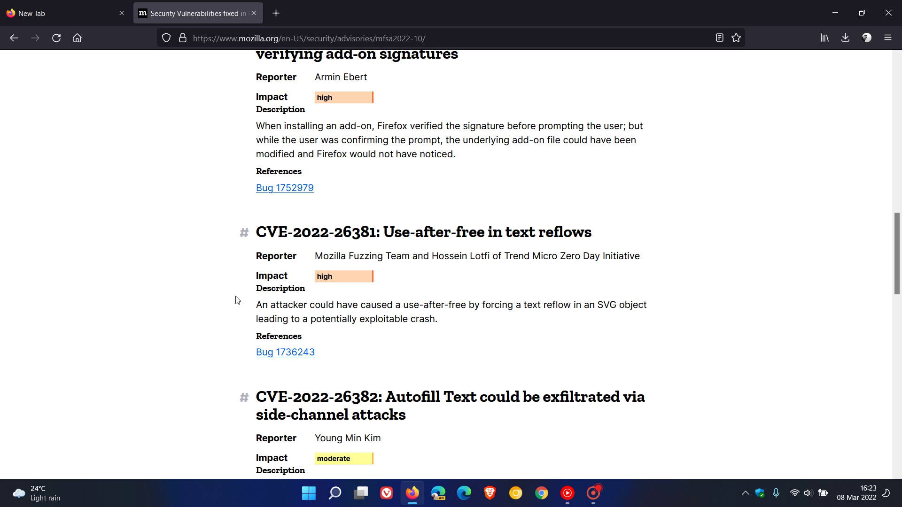
scroll(519, 281, up, 1)
scroll(421, 230, up, 6)
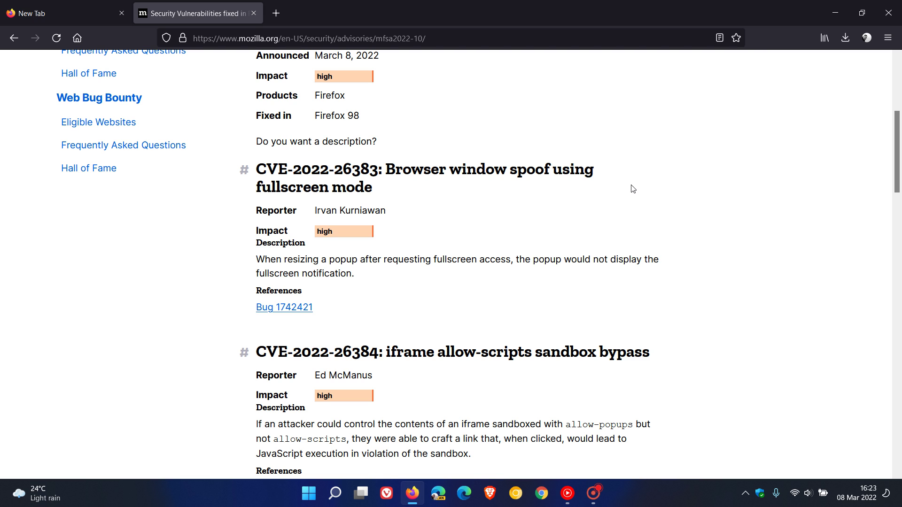
scroll(633, 188, down, 1)
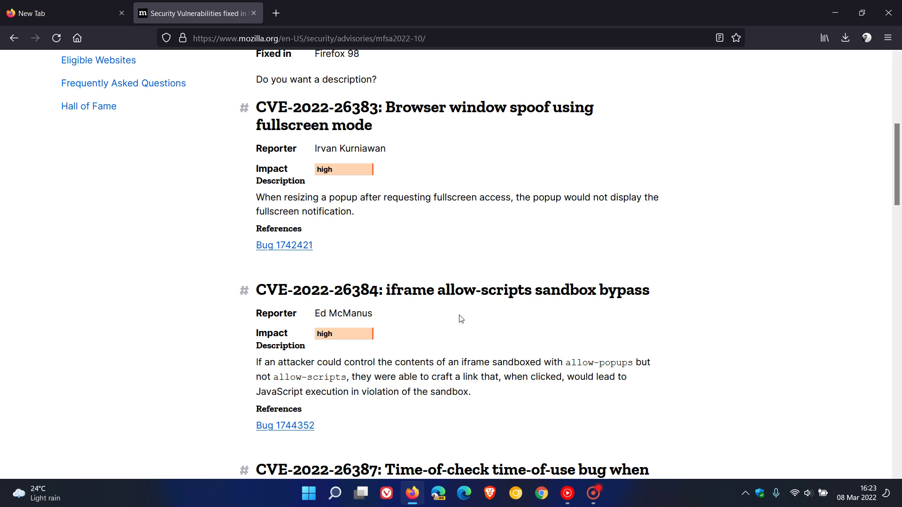
scroll(678, 302, down, 3)
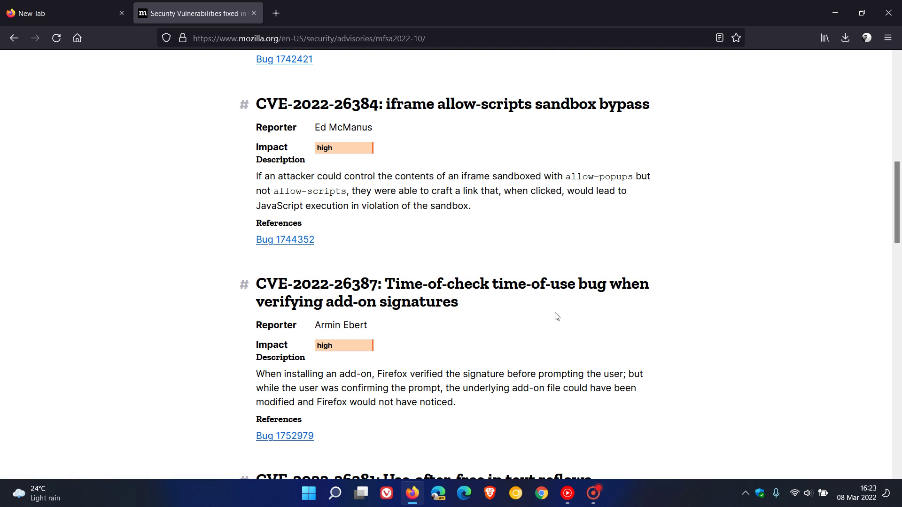
scroll(556, 324, down, 3)
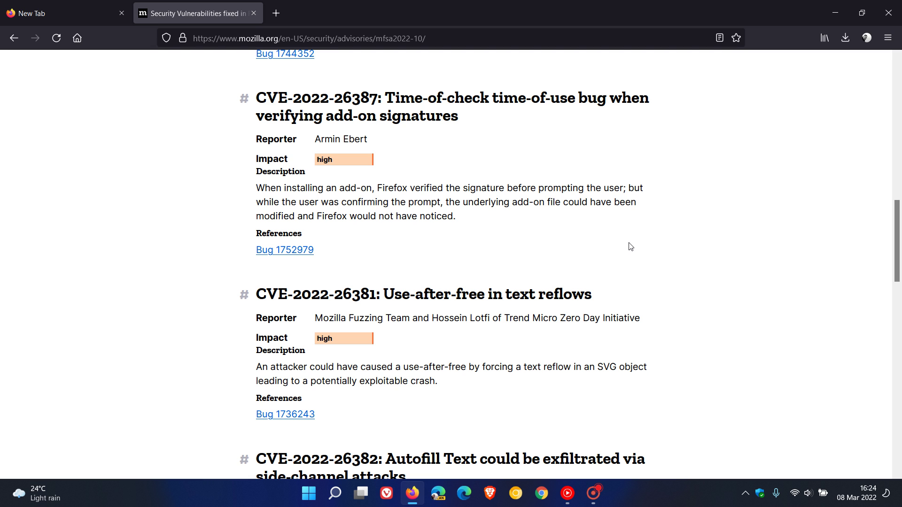
scroll(630, 246, up, 3)
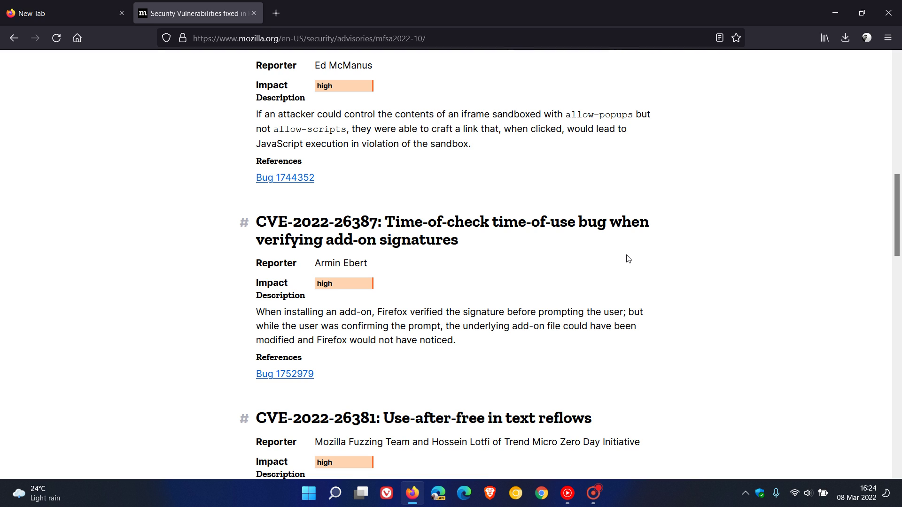
scroll(629, 259, up, 15)
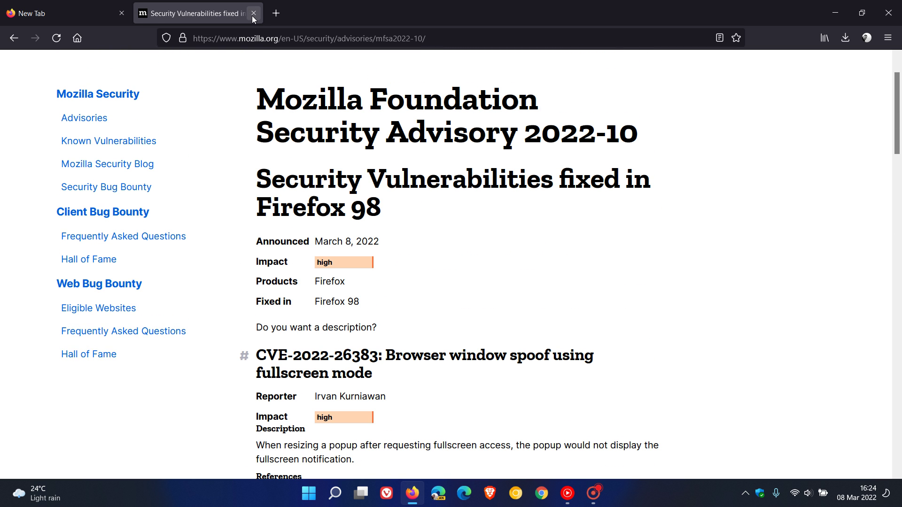
Close the Security Vulnerabilities tab, leaving only New Tab open
click(253, 14)
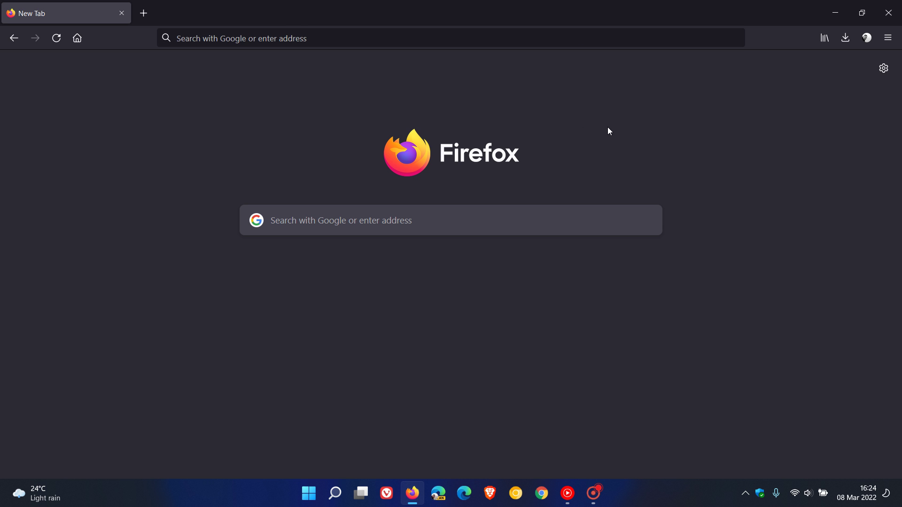